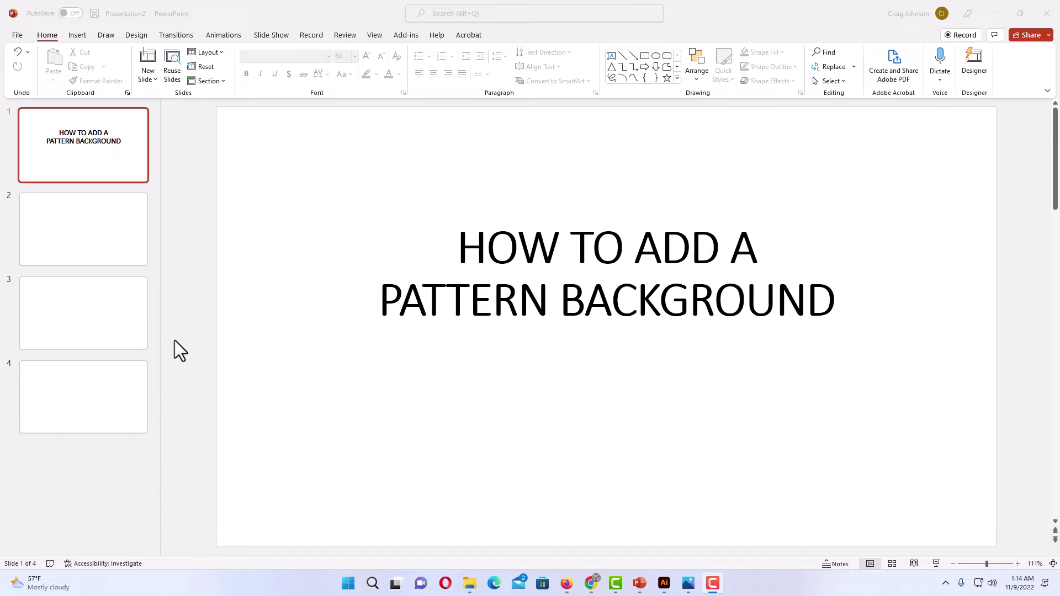
Go back from slide 3 to the title slide and open its Format Background pane
{"action": "left_click", "coordinate": [130, 324]}
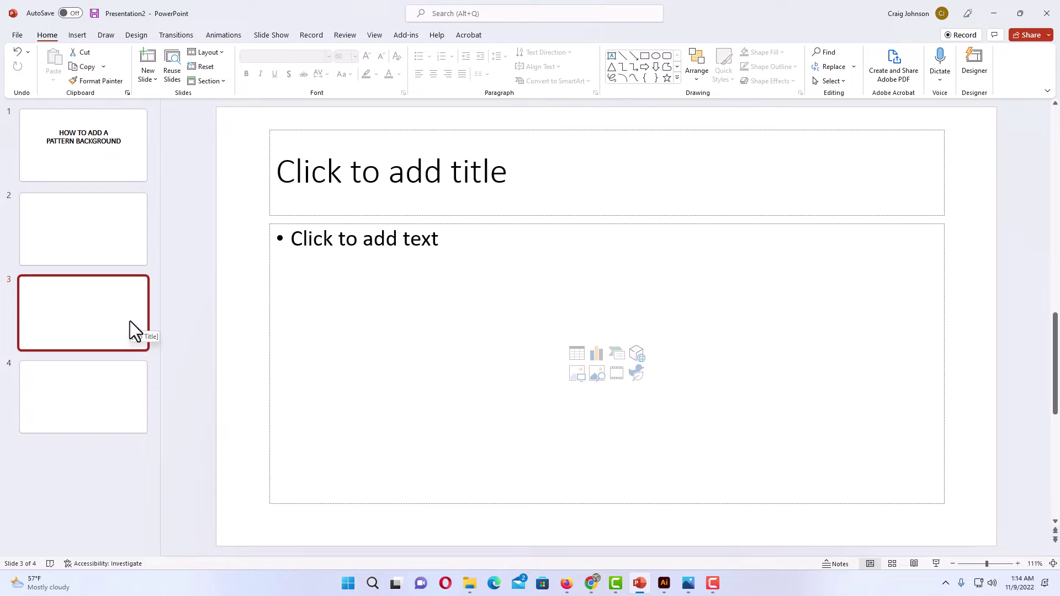
{"action": "left_click", "coordinate": [127, 180]}
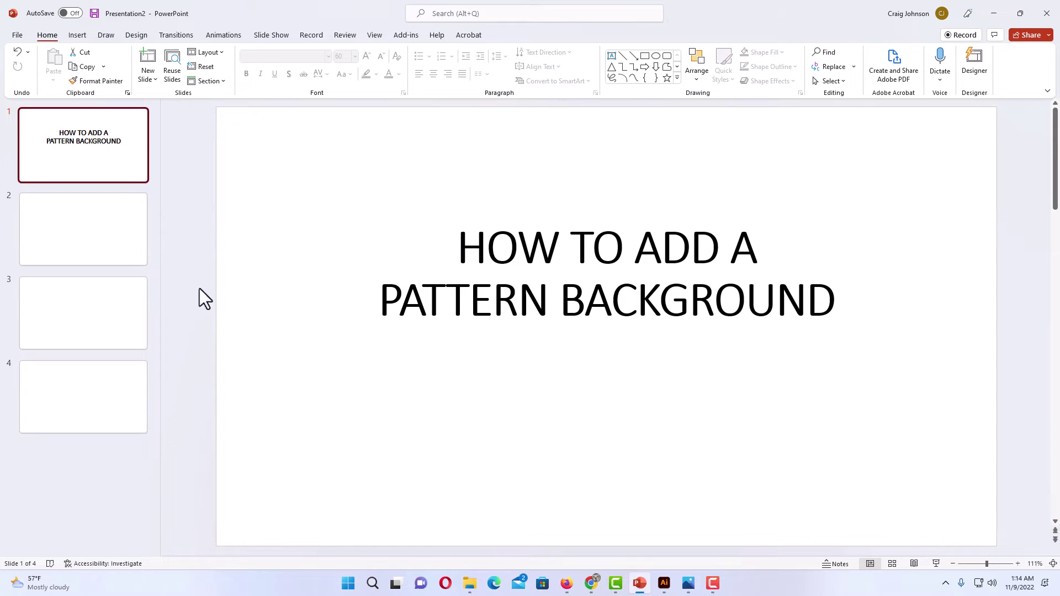
{"action": "right_click", "coordinate": [231, 273]}
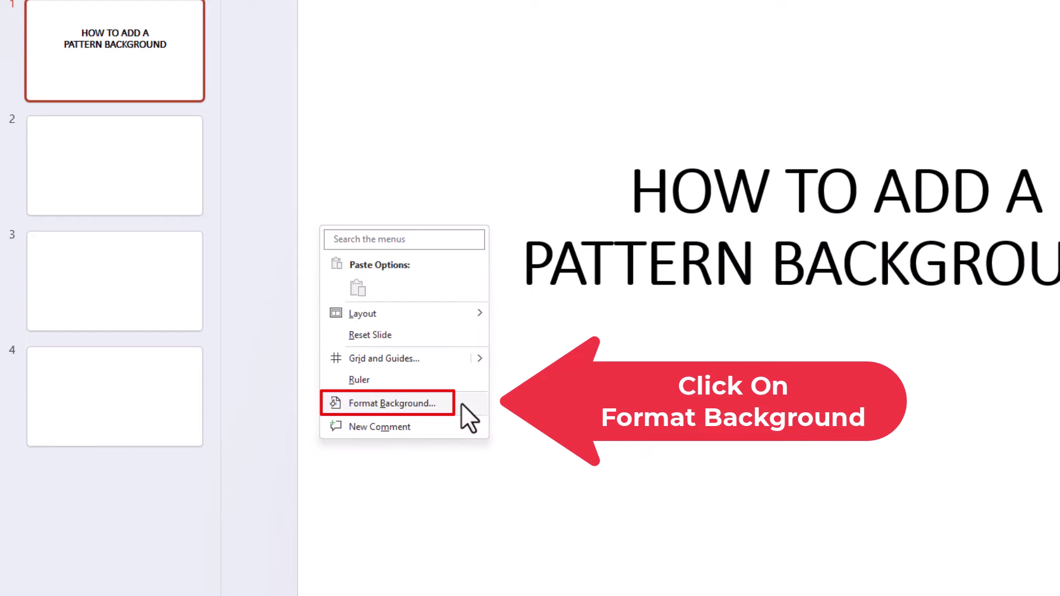
{"action": "left_click", "coordinate": [386, 403]}
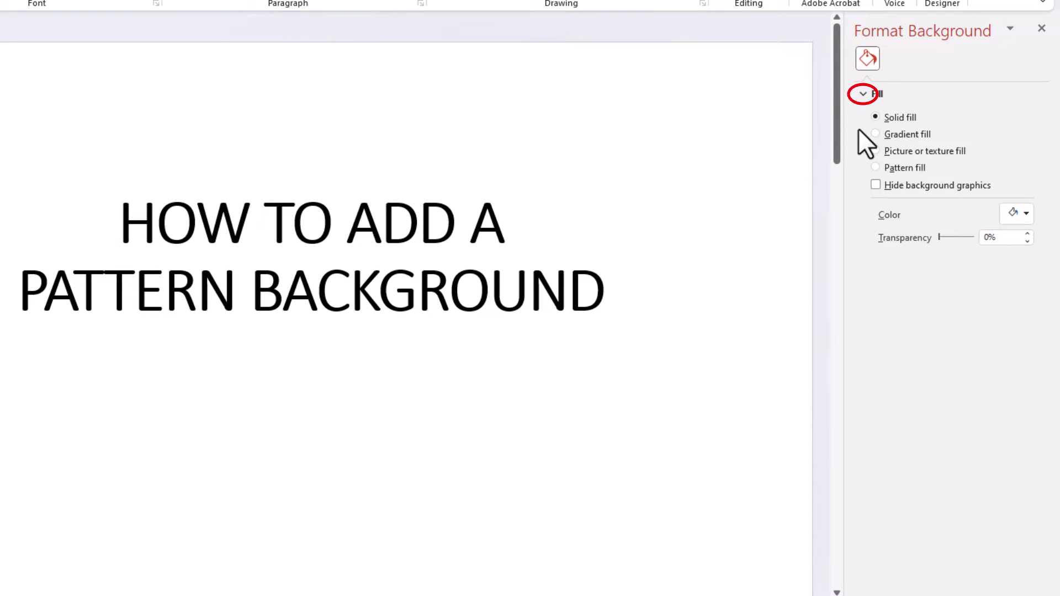
{"action": "left_click", "coordinate": [865, 98]}
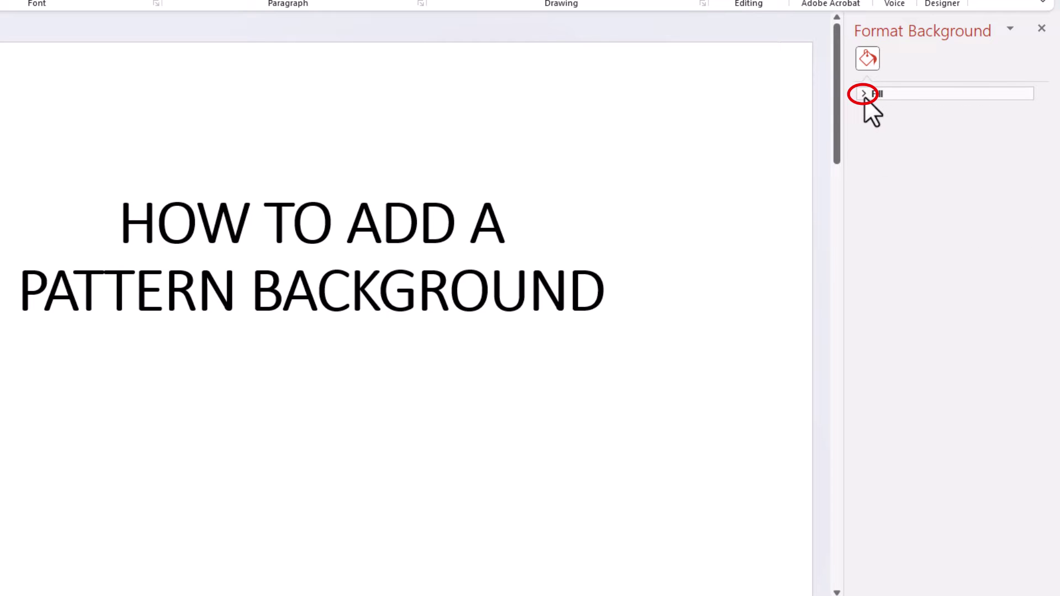
{"action": "left_click", "coordinate": [865, 98]}
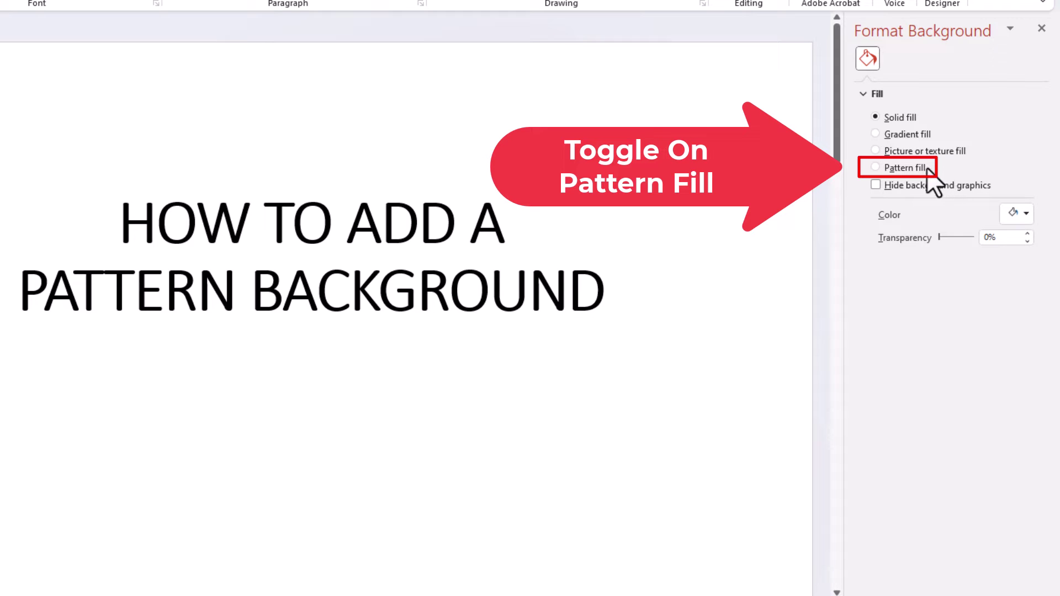
Switch the title slide to Pattern fill, try dots, diagonals, bricks and weave, then choose vertical stripes
{"action": "left_click", "coordinate": [876, 167]}
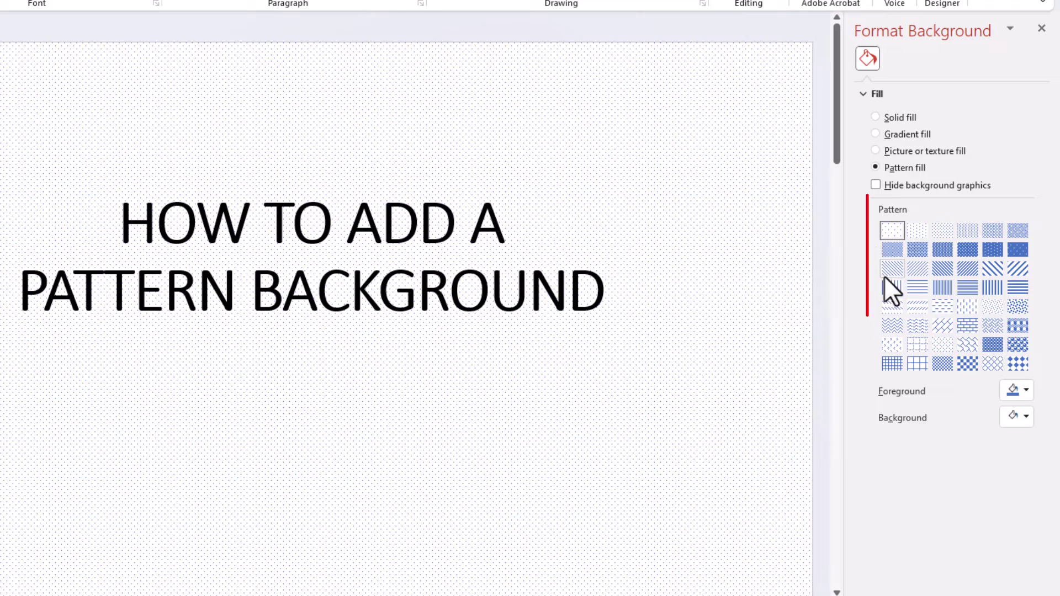
{"action": "left_click", "coordinate": [964, 233]}
{"action": "left_click", "coordinate": [995, 233]}
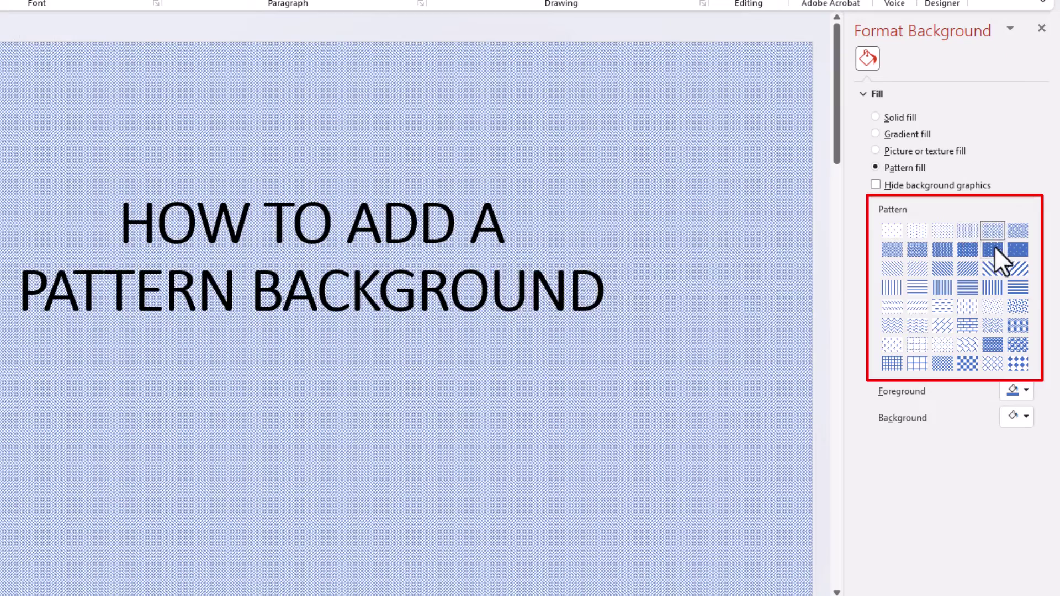
{"action": "left_click", "coordinate": [1017, 269]}
{"action": "left_click", "coordinate": [1016, 286]}
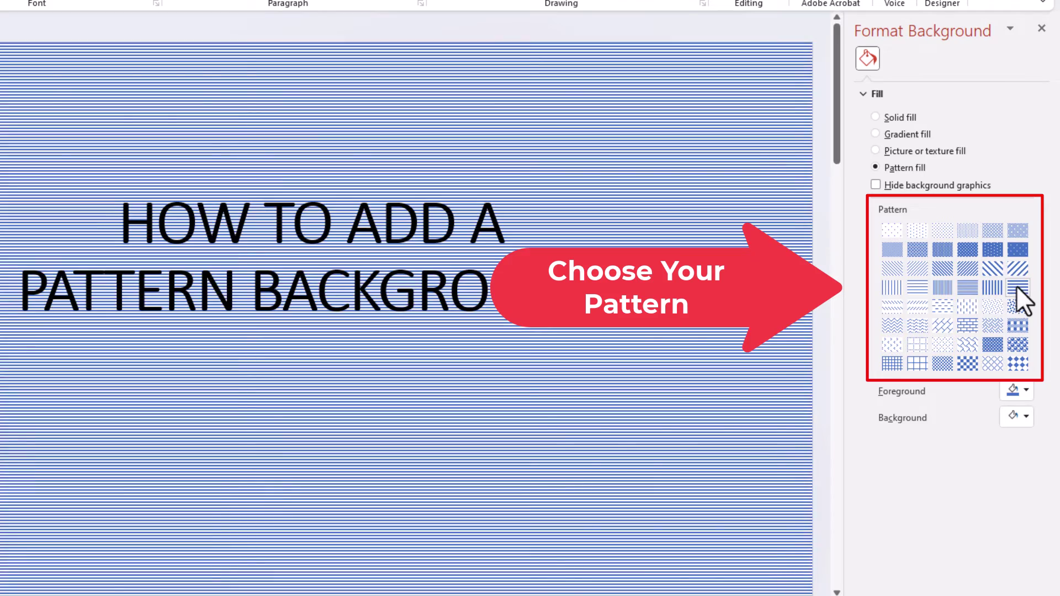
{"action": "left_click", "coordinate": [981, 287]}
{"action": "left_click", "coordinate": [966, 289]}
{"action": "left_click", "coordinate": [943, 288]}
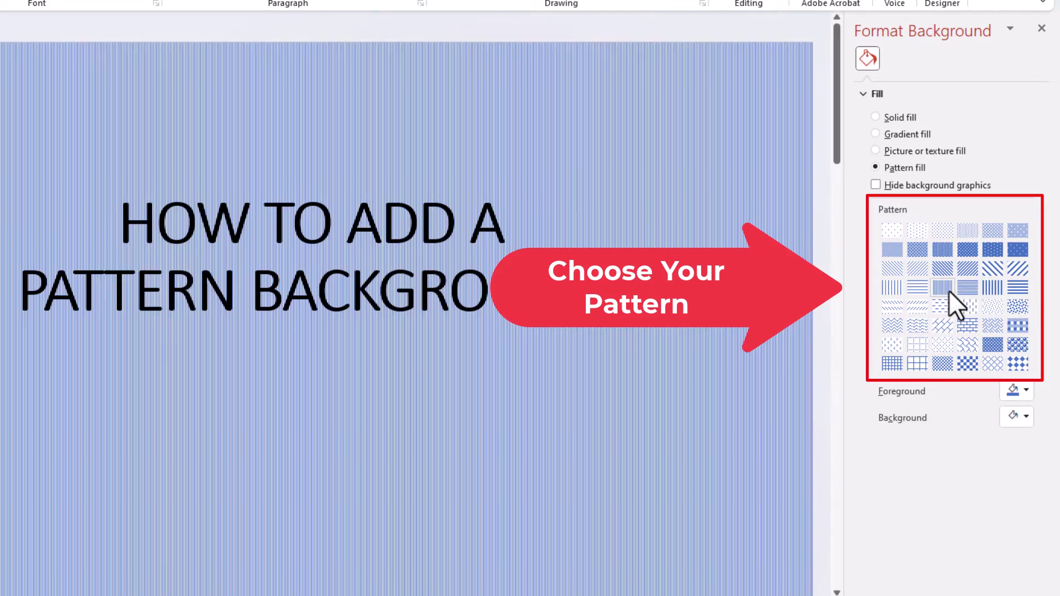
{"action": "left_click", "coordinate": [1000, 344]}
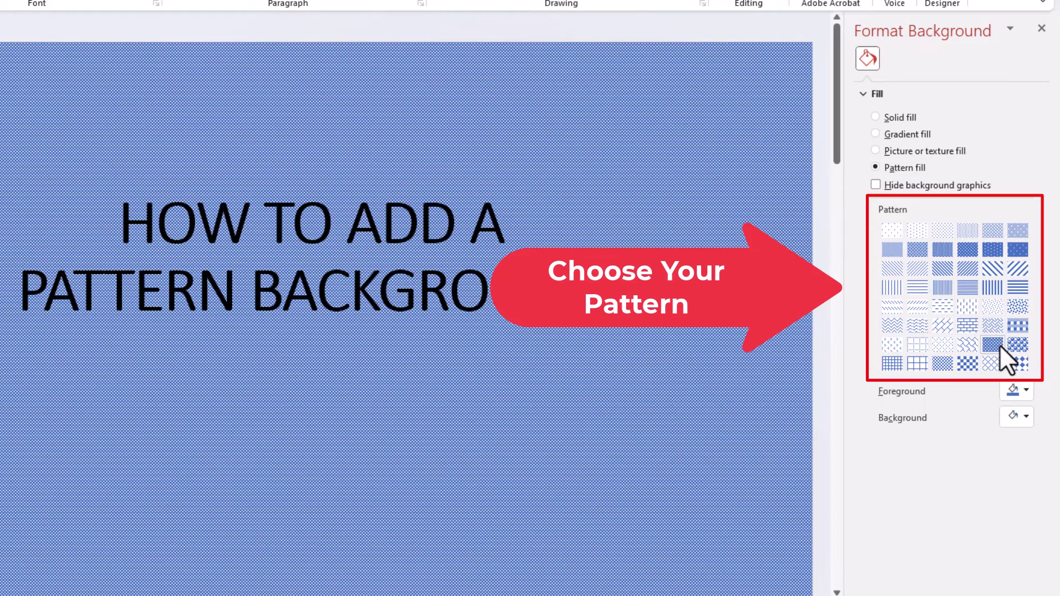
{"action": "left_click", "coordinate": [975, 325]}
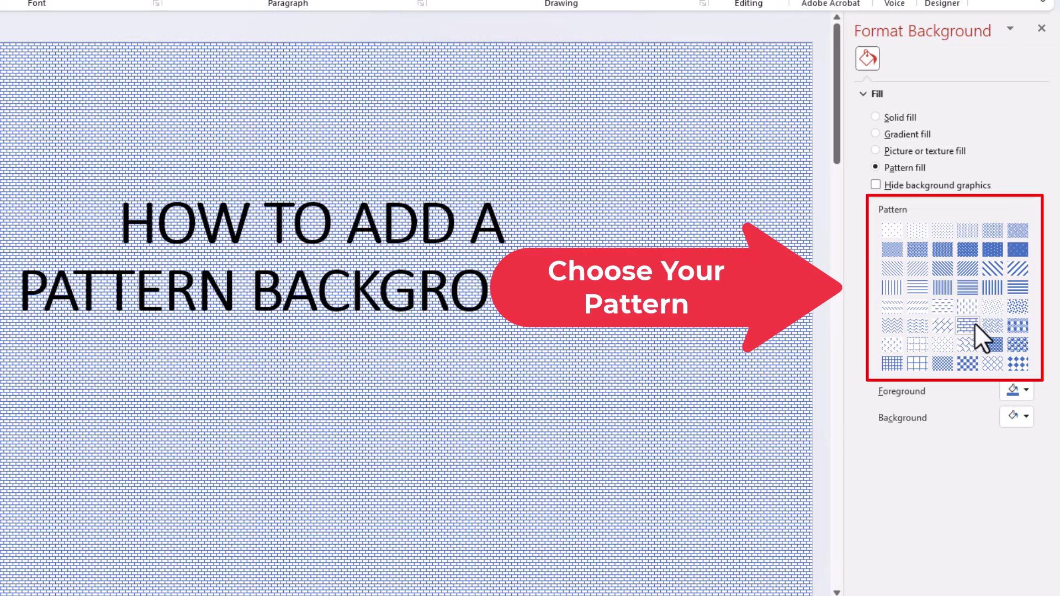
{"action": "left_click", "coordinate": [993, 325]}
{"action": "left_click", "coordinate": [993, 287]}
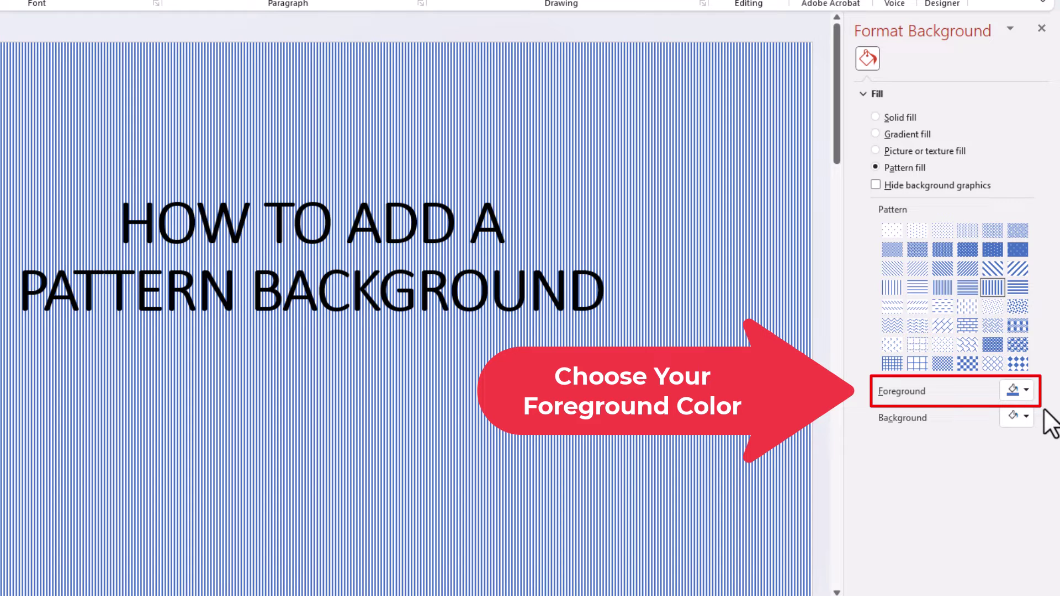
{"action": "left_click", "coordinate": [1026, 390]}
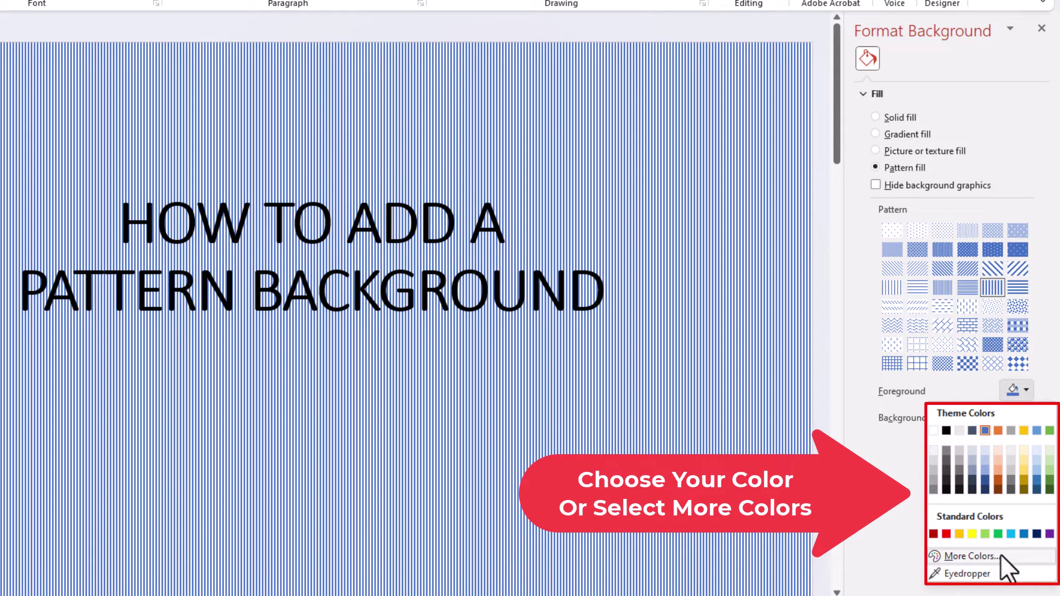
{"action": "left_click", "coordinate": [1020, 558]}
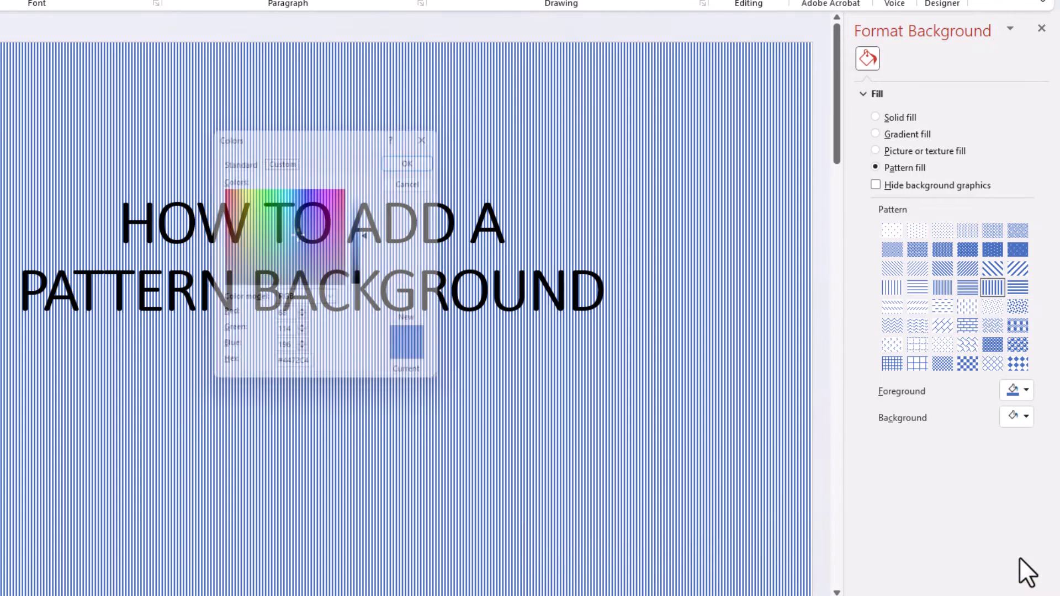
{"action": "left_click_drag", "start_coordinate": [353, 133], "coordinate": [835, 292]}
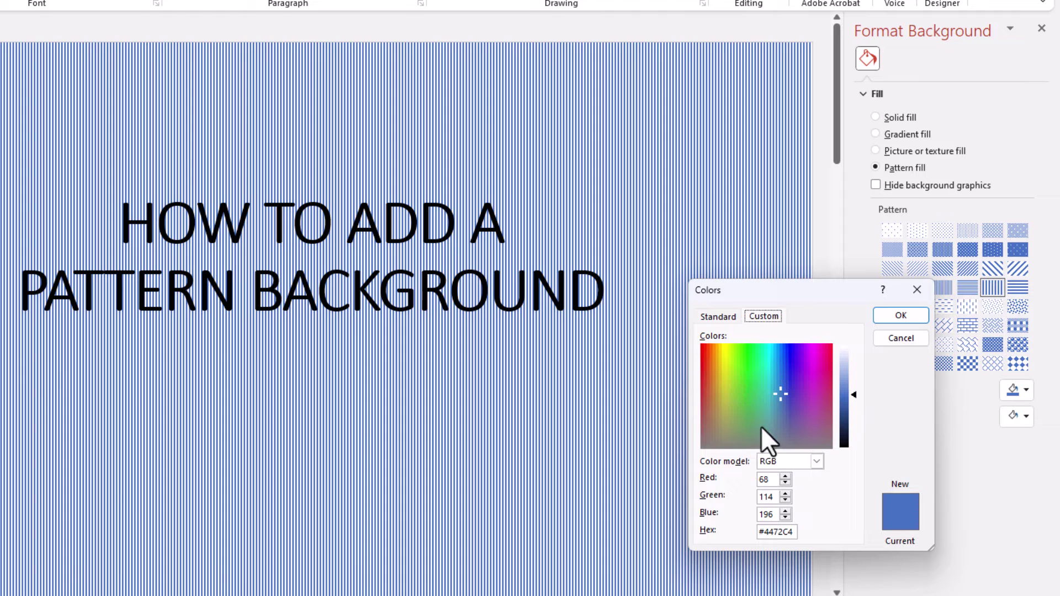
{"action": "left_click", "coordinate": [910, 342]}
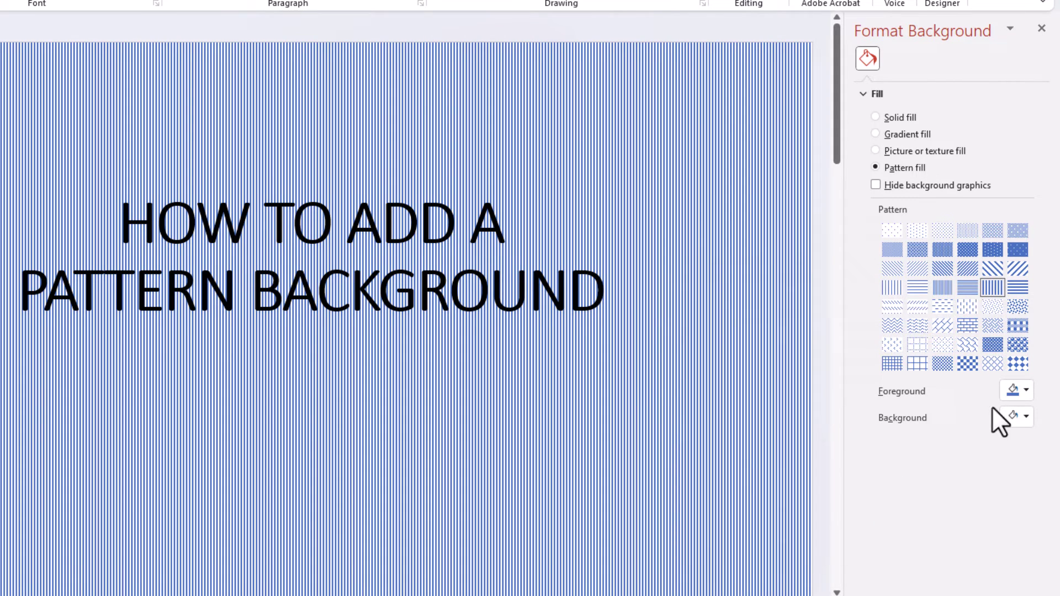
Change the pattern's foreground stripe colour from blue to light green
{"action": "left_click", "coordinate": [1024, 391]}
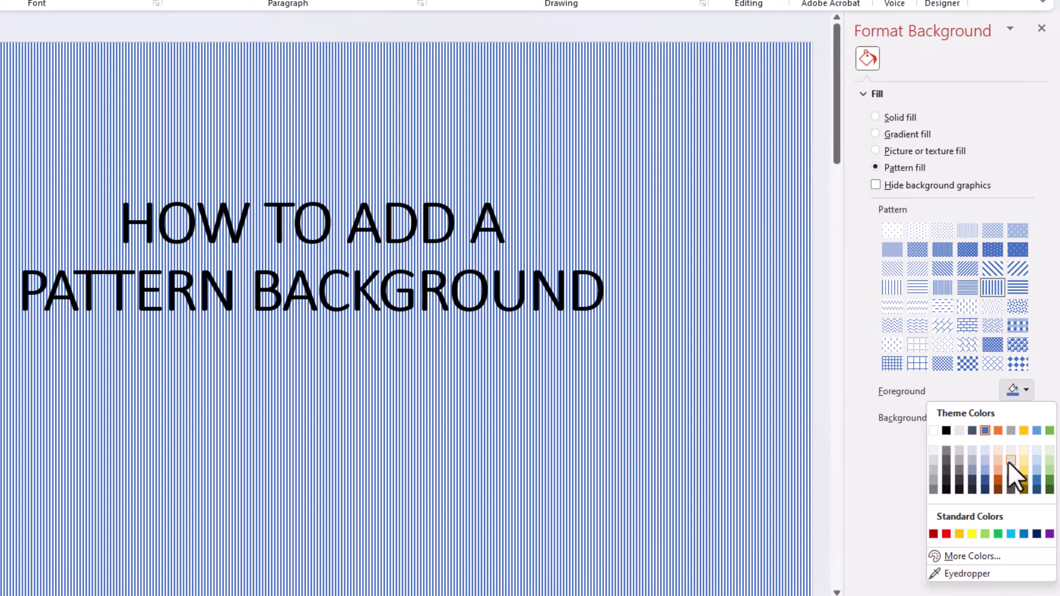
{"action": "left_click", "coordinate": [1048, 470]}
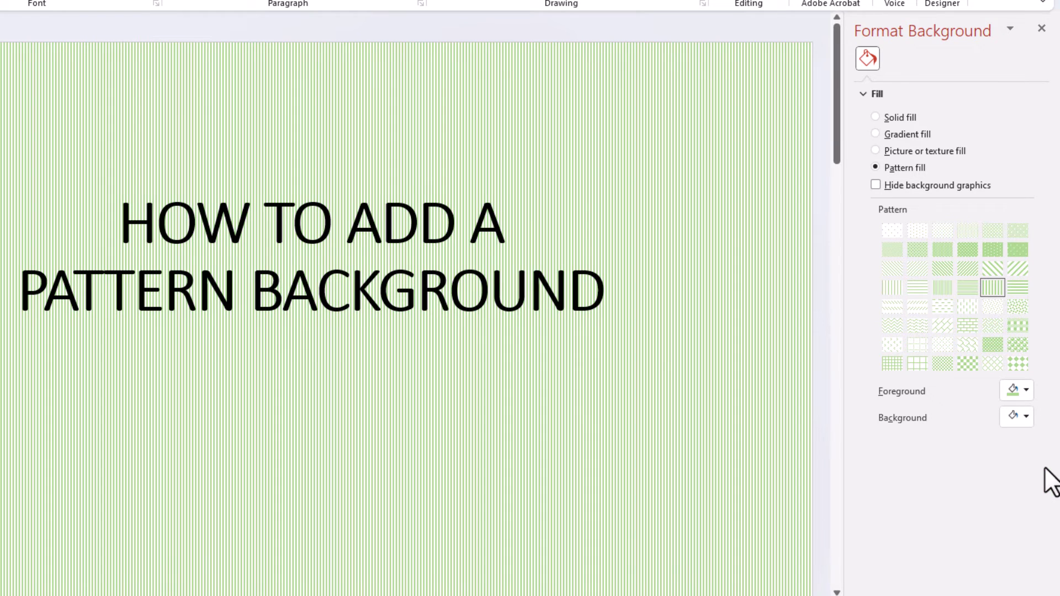
{"action": "left_click", "coordinate": [1025, 417]}
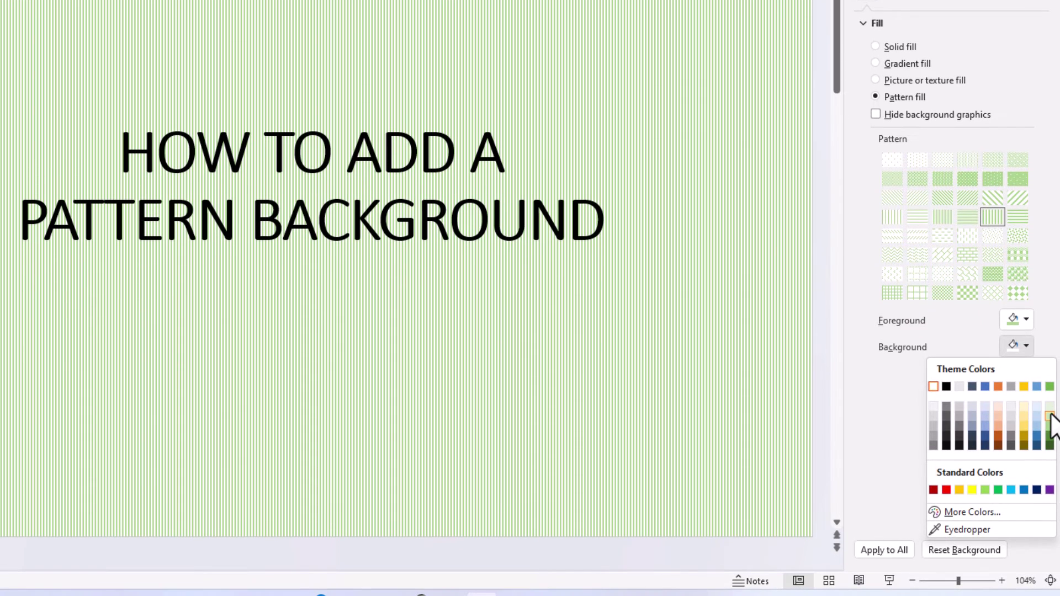
Set the pattern's background colour to light green so the gaps turn pale green
{"action": "left_click", "coordinate": [1050, 482]}
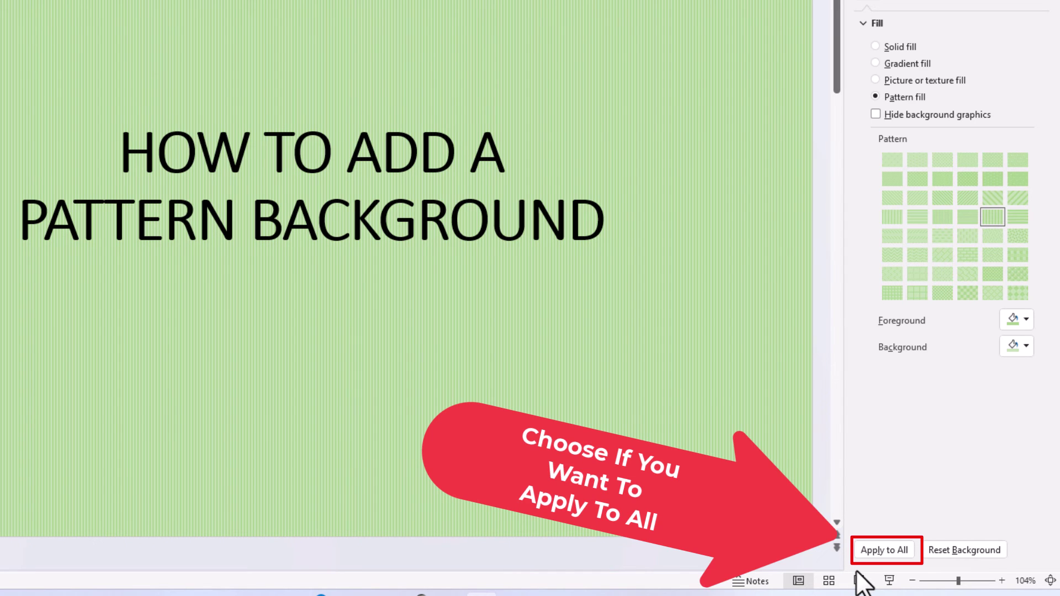
Apply the green stripe background to all slides, then check slides 2–4 and return to slide 1
{"action": "left_click", "coordinate": [890, 551]}
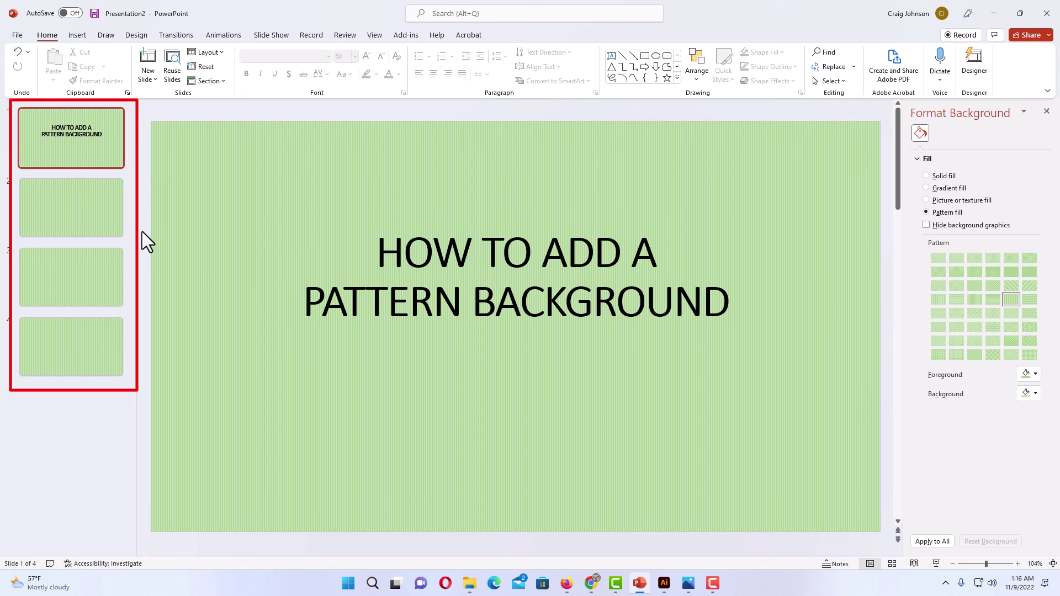
{"action": "left_click", "coordinate": [101, 224]}
{"action": "left_click", "coordinate": [103, 278]}
{"action": "left_click", "coordinate": [111, 343]}
{"action": "left_click", "coordinate": [106, 271]}
{"action": "left_click", "coordinate": [97, 212]}
{"action": "left_click", "coordinate": [100, 151]}
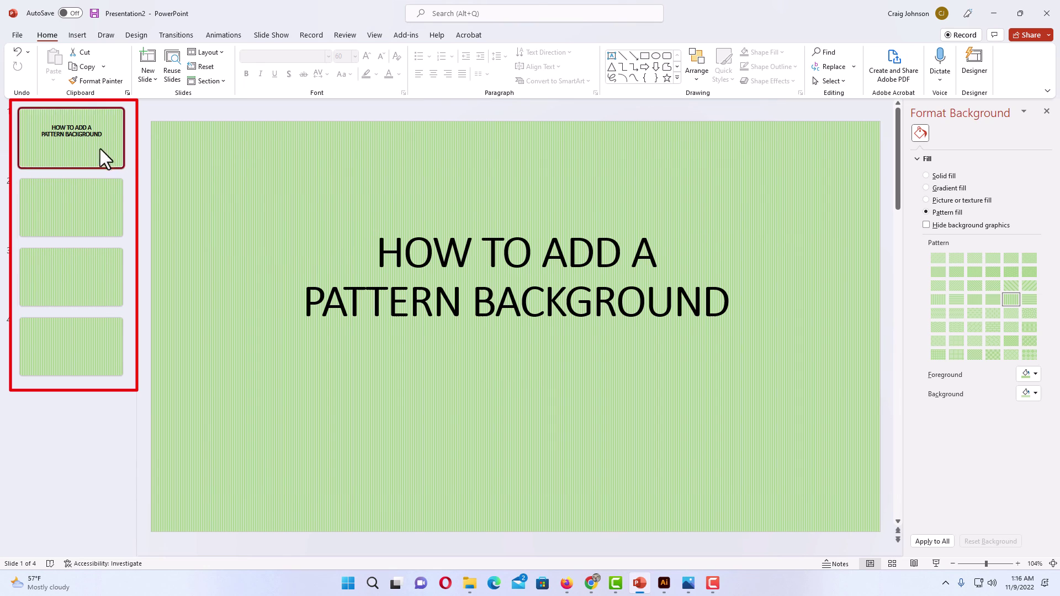